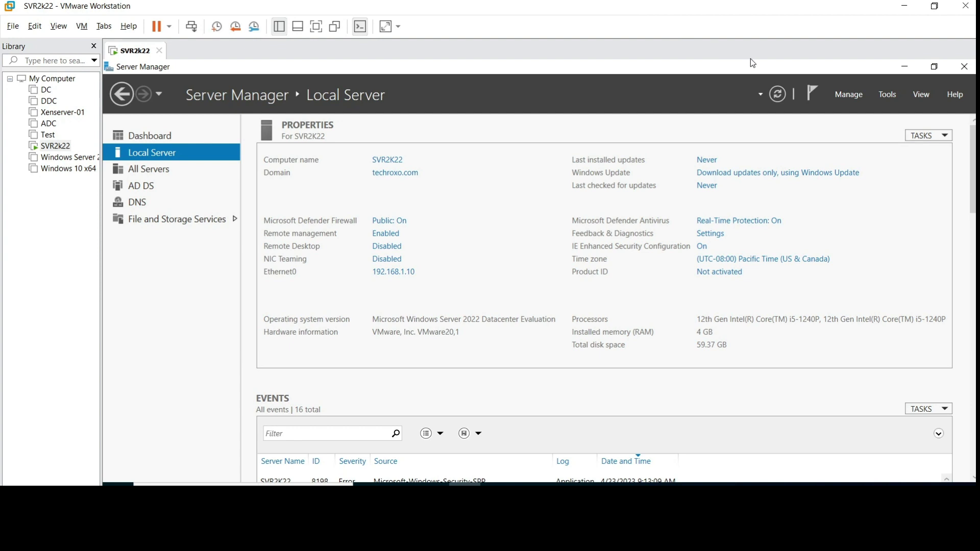
Open the Tools menu on Server Manager's Local Server page for SVR2K22.
{"action": "left_click", "coordinate": [883, 95]}
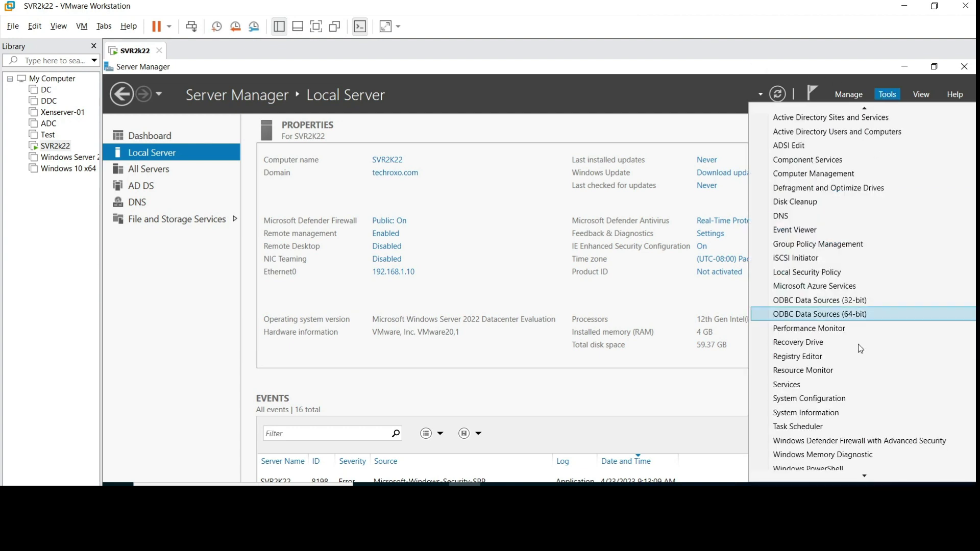
Run nslookup in Windows PowerShell to confirm techroxo.com resolves to 192.168.1.10, then close the console.
{"action": "left_click", "coordinate": [849, 468]}
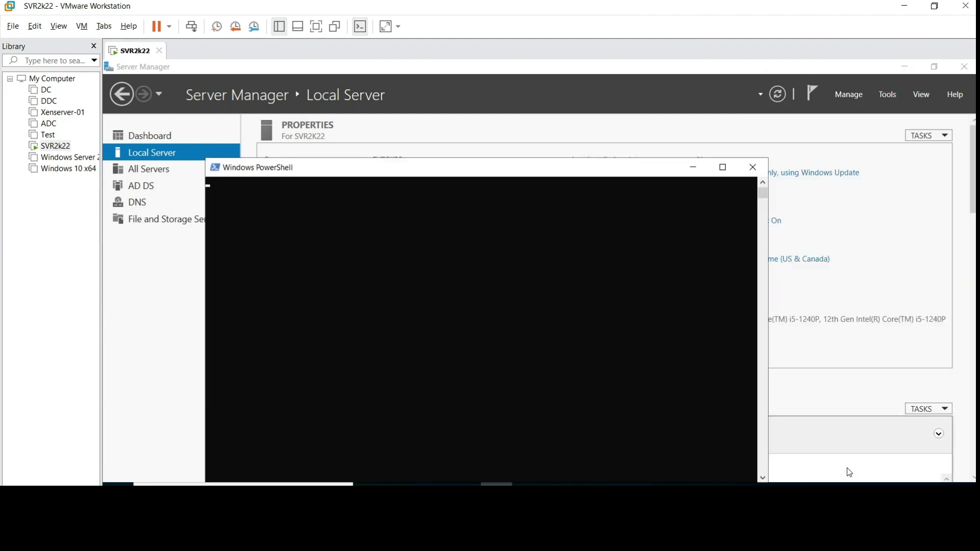
{"action": "type", "text": "ns"}
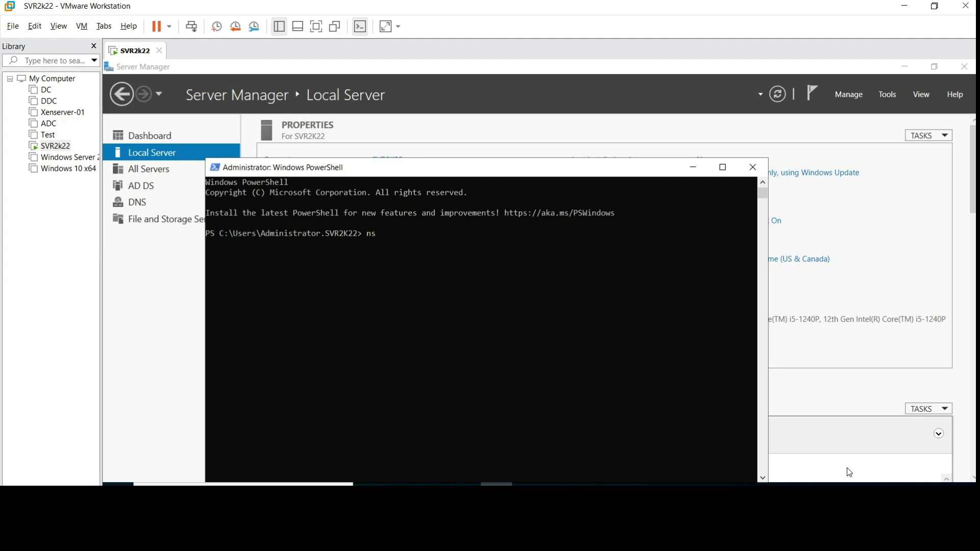
{"action": "type", "text": "lookup"}
{"action": "key", "text": "Return"}
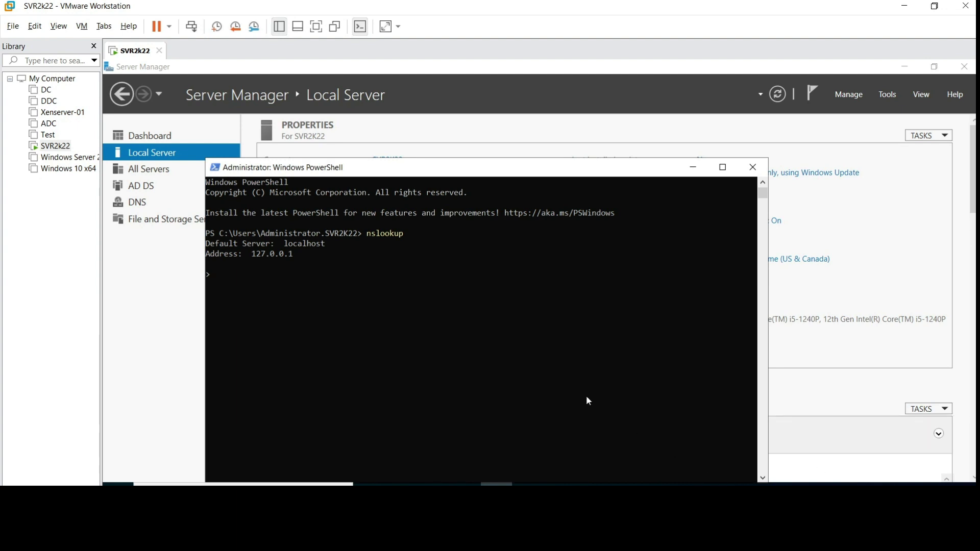
{"action": "type", "text": "techroxo.com"}
{"action": "key", "text": "Return"}
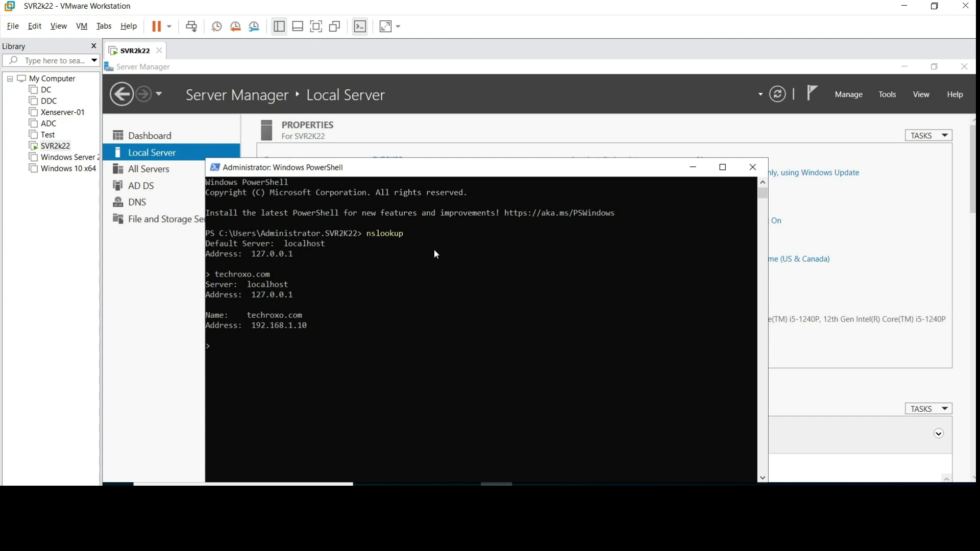
{"action": "left_click", "coordinate": [750, 166]}
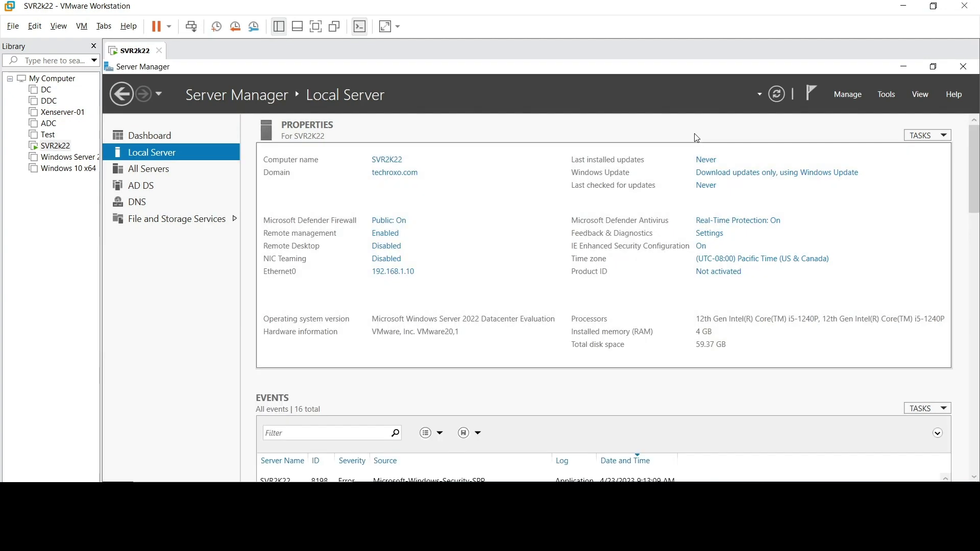
Launch DNS Manager from Tools and select the still-empty Reverse Lookup Zones folder.
{"action": "left_click", "coordinate": [897, 94]}
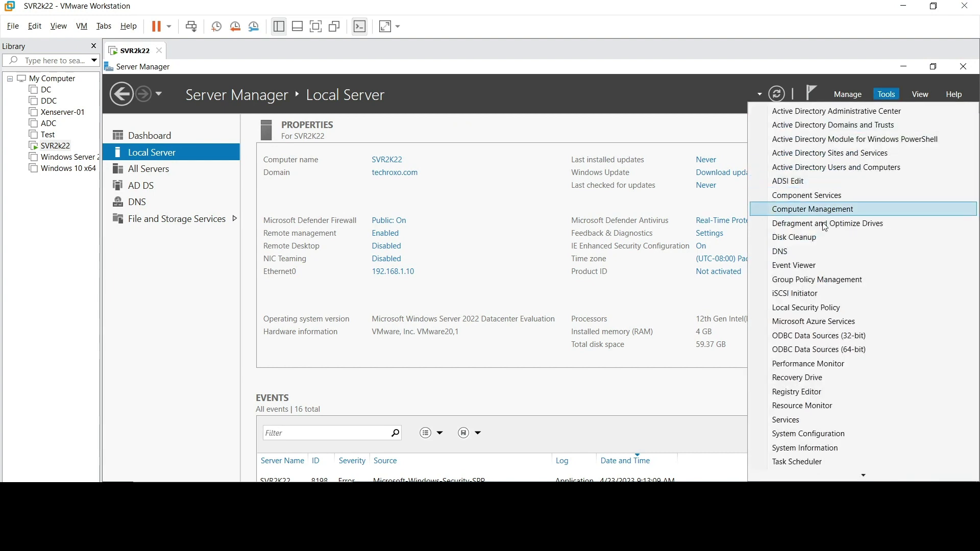
{"action": "left_click", "coordinate": [817, 249]}
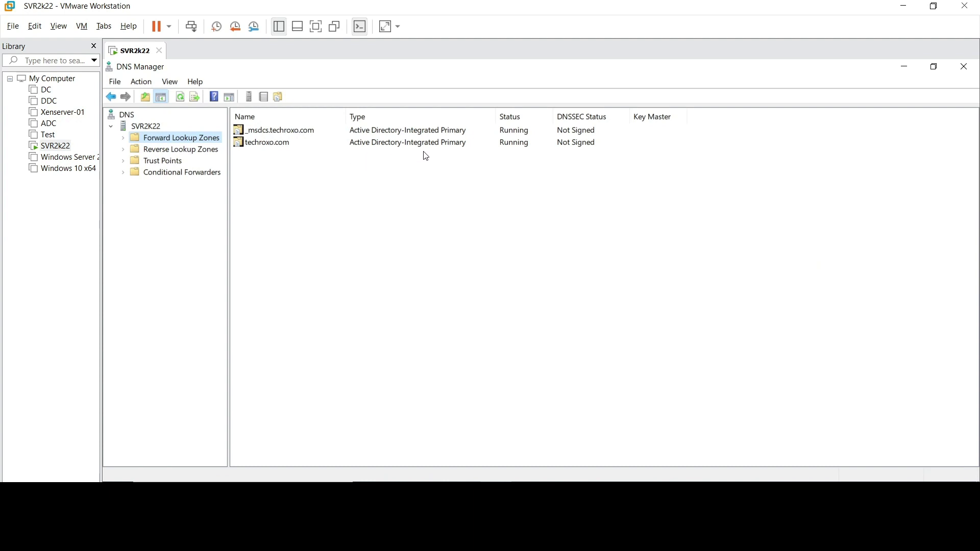
{"action": "left_click", "coordinate": [166, 151]}
Create an AD-integrated primary IPv4 reverse zone for network 192.168.1 with secure-only updates.
{"action": "right_click", "coordinate": [166, 151]}
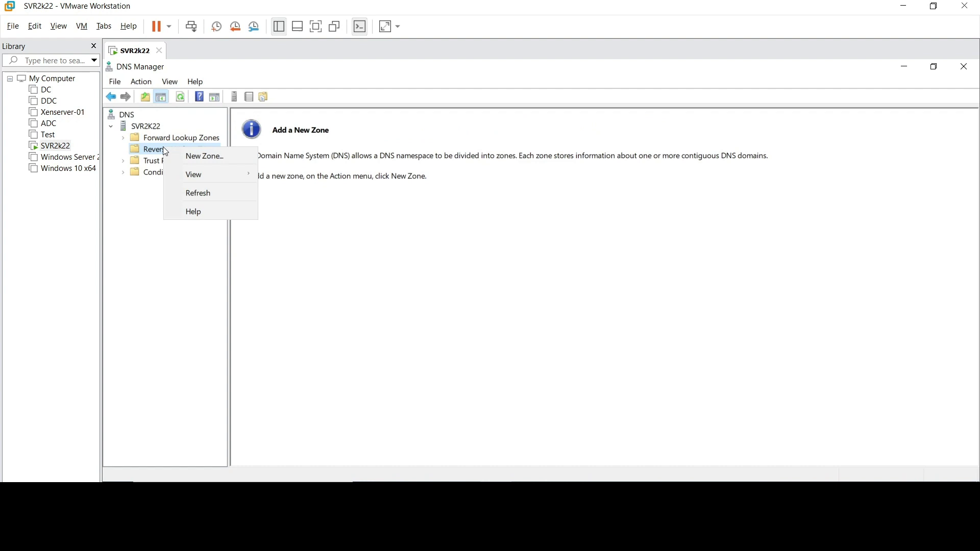
{"action": "left_click", "coordinate": [200, 158]}
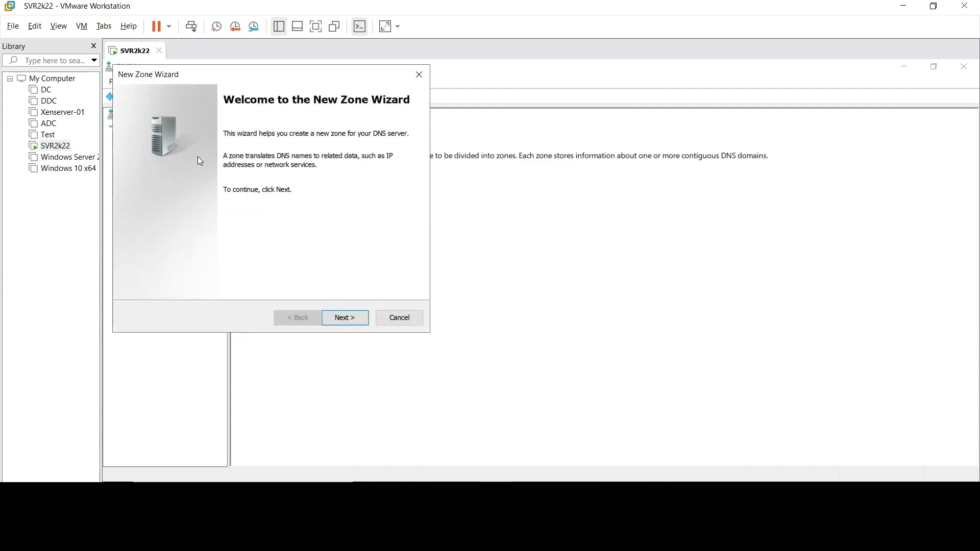
{"action": "left_click", "coordinate": [340, 319]}
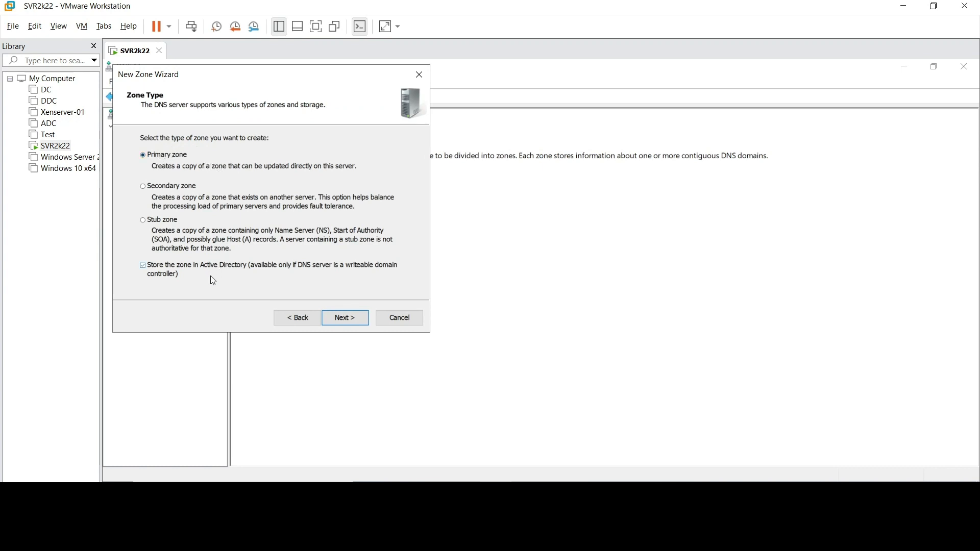
{"action": "left_click", "coordinate": [343, 321]}
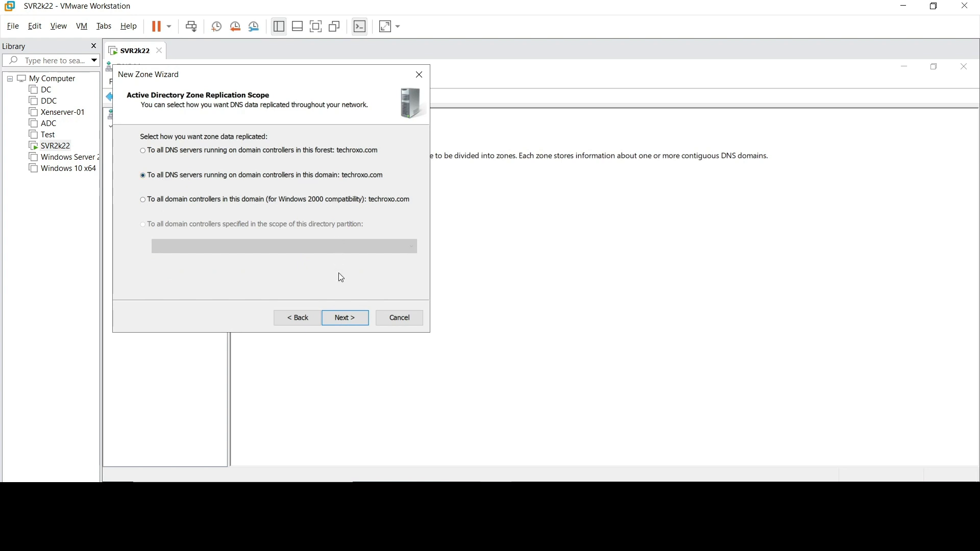
{"action": "left_click", "coordinate": [344, 318]}
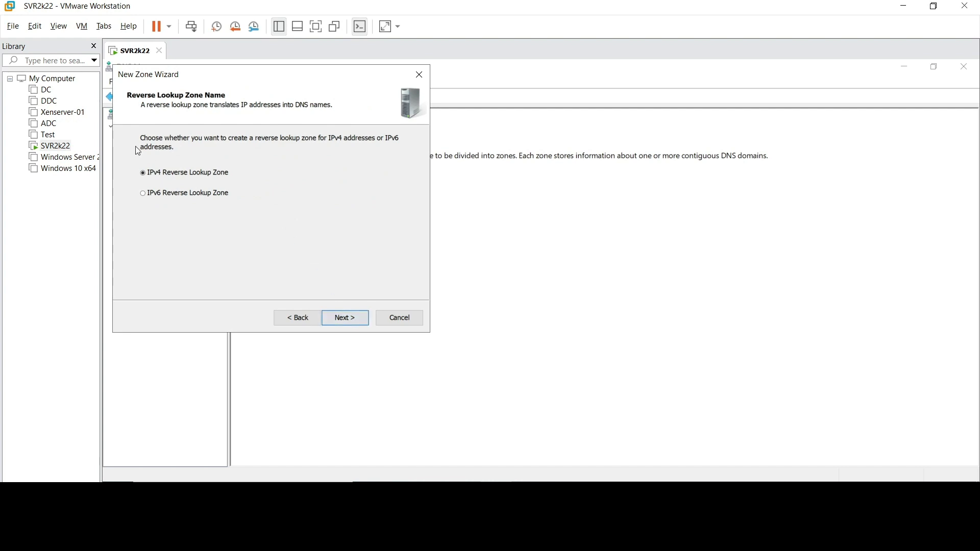
{"action": "left_click", "coordinate": [359, 320]}
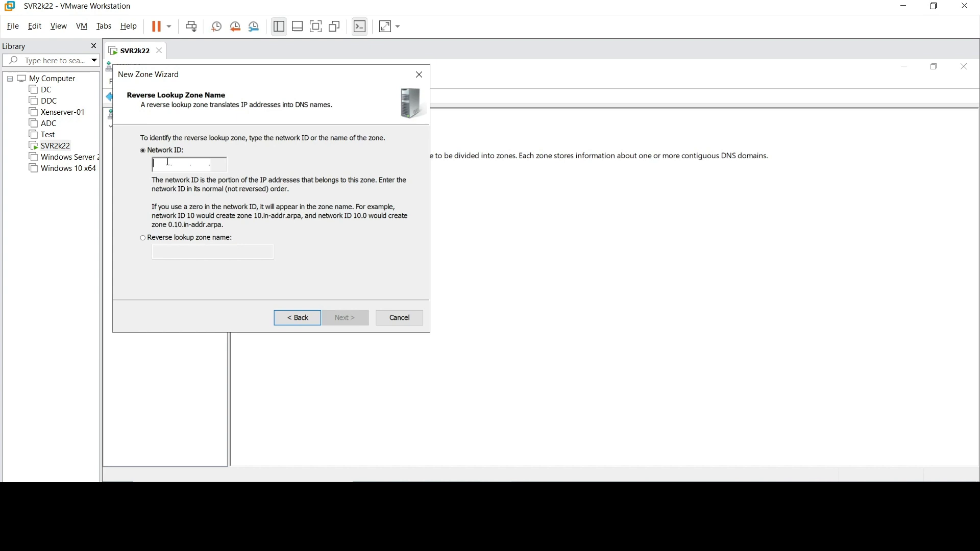
{"action": "type", "text": "192.168."}
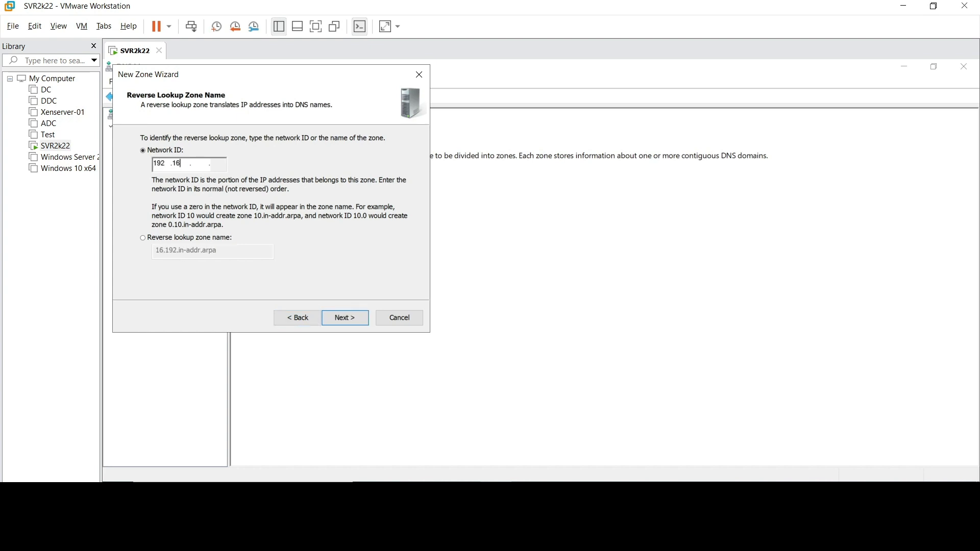
{"action": "type", "text": "1"}
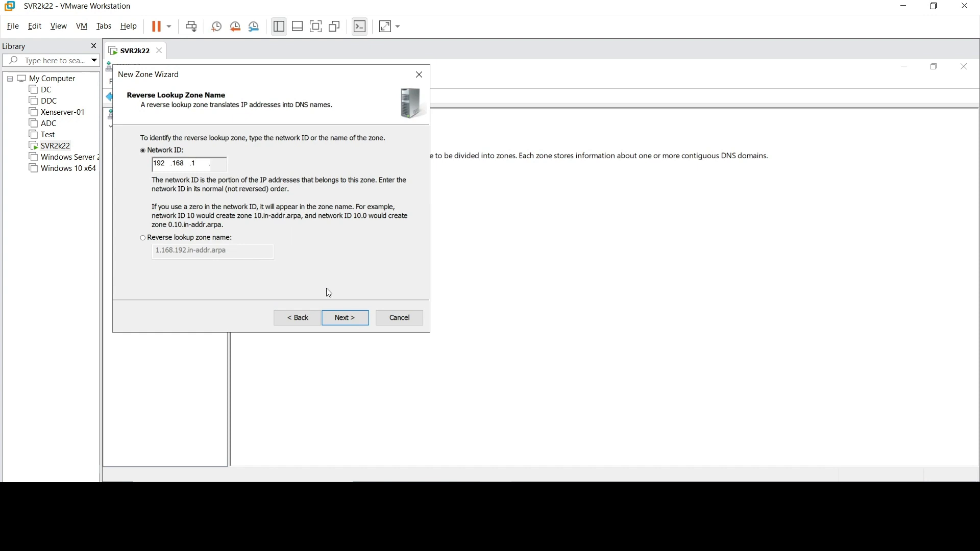
{"action": "left_click", "coordinate": [346, 318]}
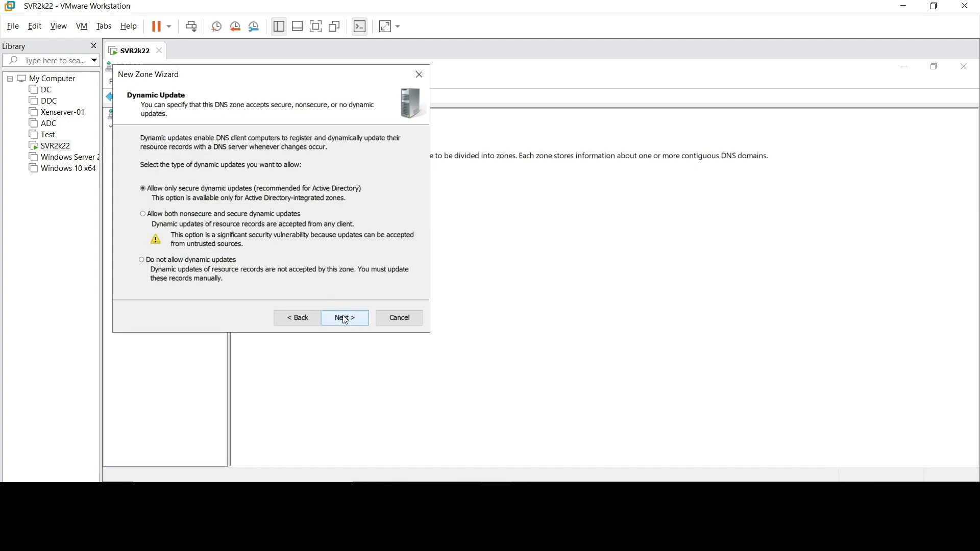
{"action": "left_click", "coordinate": [345, 319]}
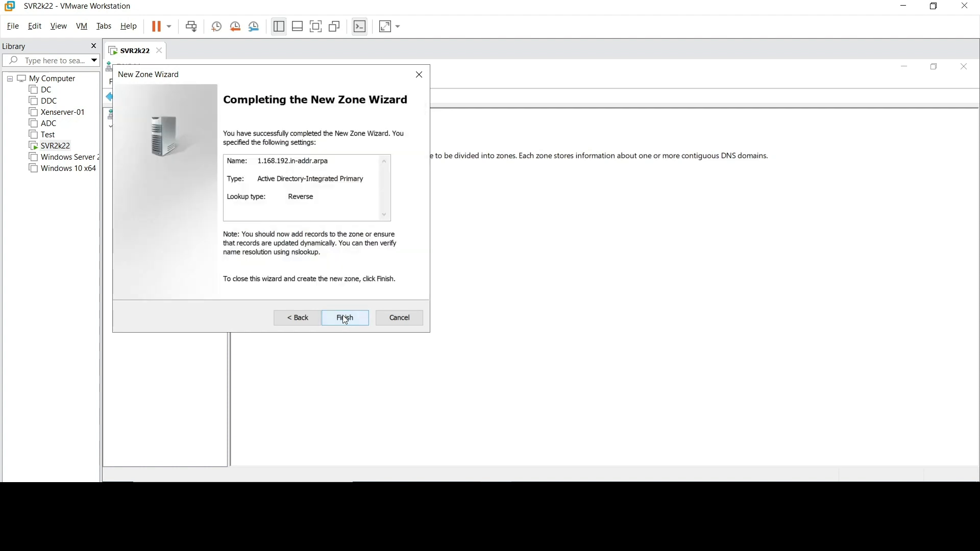
{"action": "left_click", "coordinate": [346, 318]}
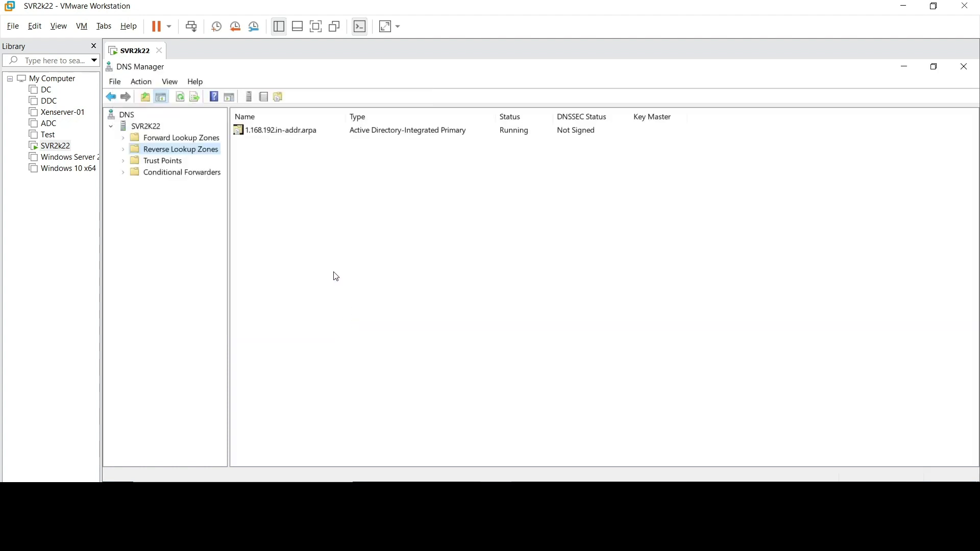
Check the new reverse zone, then open the techroxo.com forward zone's records.
{"action": "double_click", "coordinate": [286, 133]}
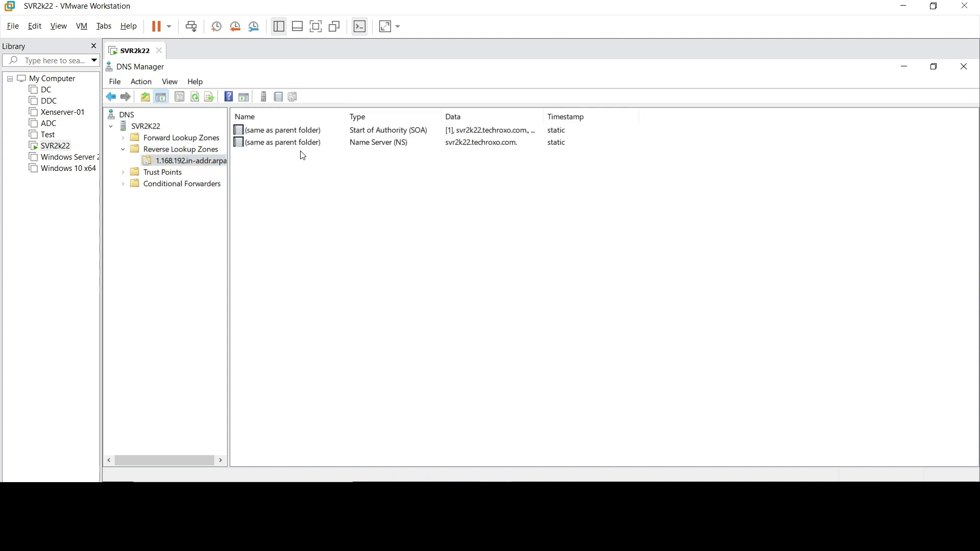
{"action": "left_click", "coordinate": [169, 139]}
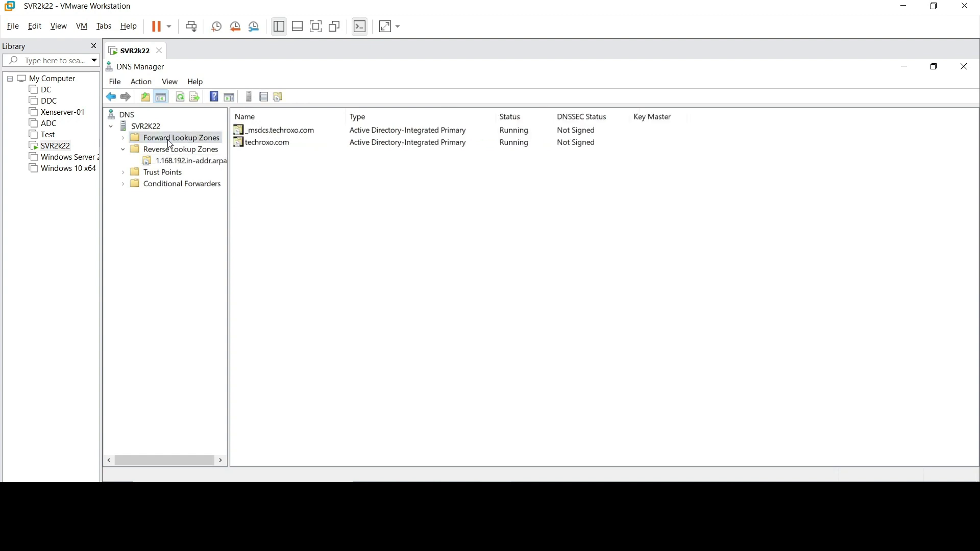
{"action": "double_click", "coordinate": [266, 144]}
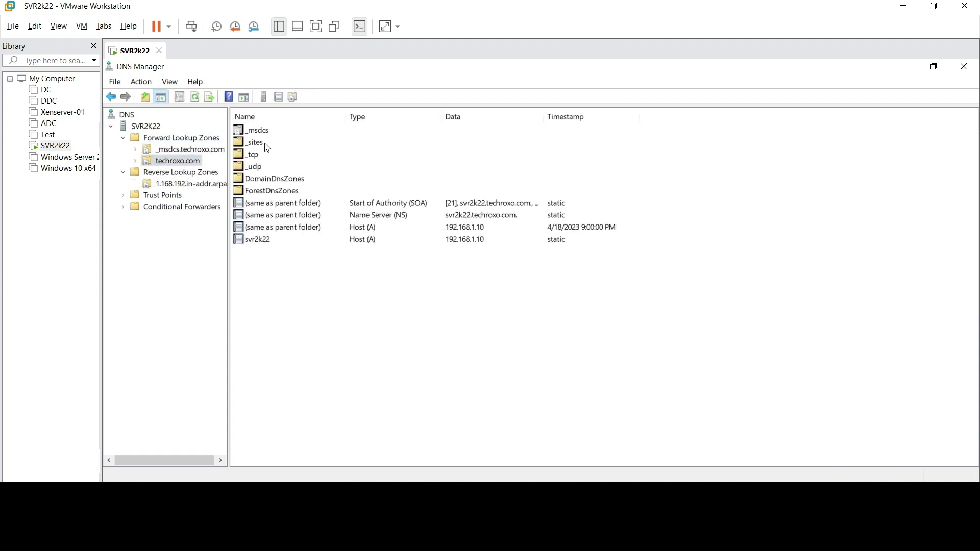
Enable 'Update associated pointer (PTR) record' in the svr2k22 host record's properties and save.
{"action": "left_click", "coordinate": [274, 241]}
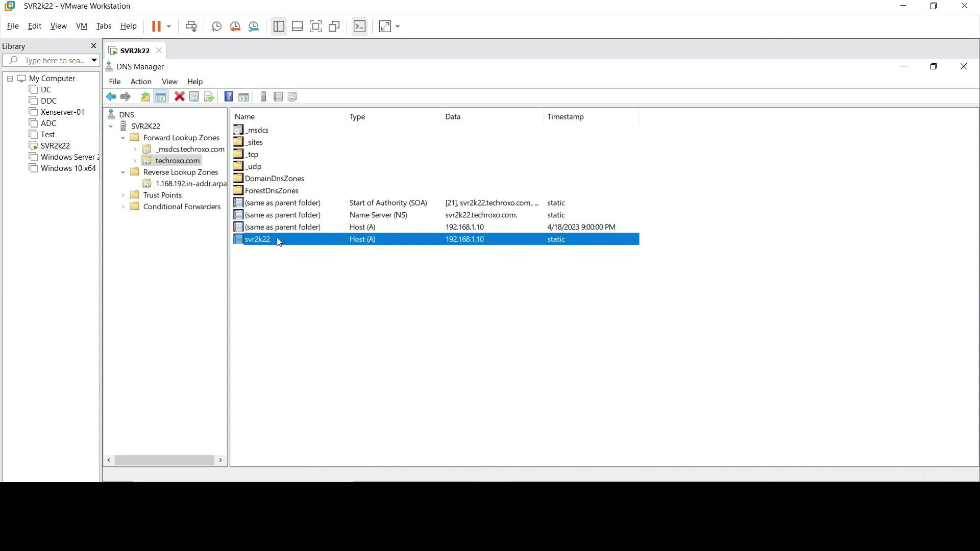
{"action": "right_click", "coordinate": [279, 241]}
{"action": "left_click", "coordinate": [325, 271]}
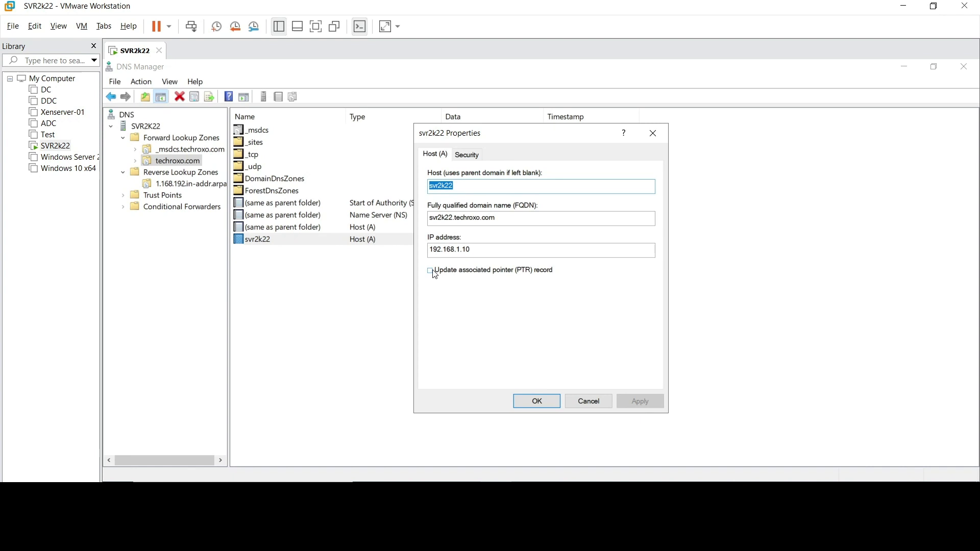
{"action": "left_click", "coordinate": [433, 272]}
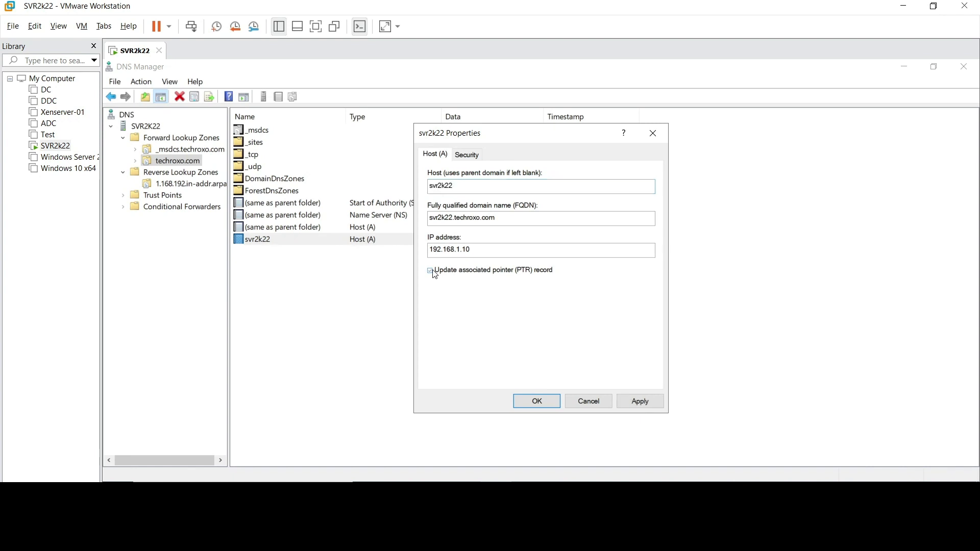
{"action": "left_click", "coordinate": [647, 398]}
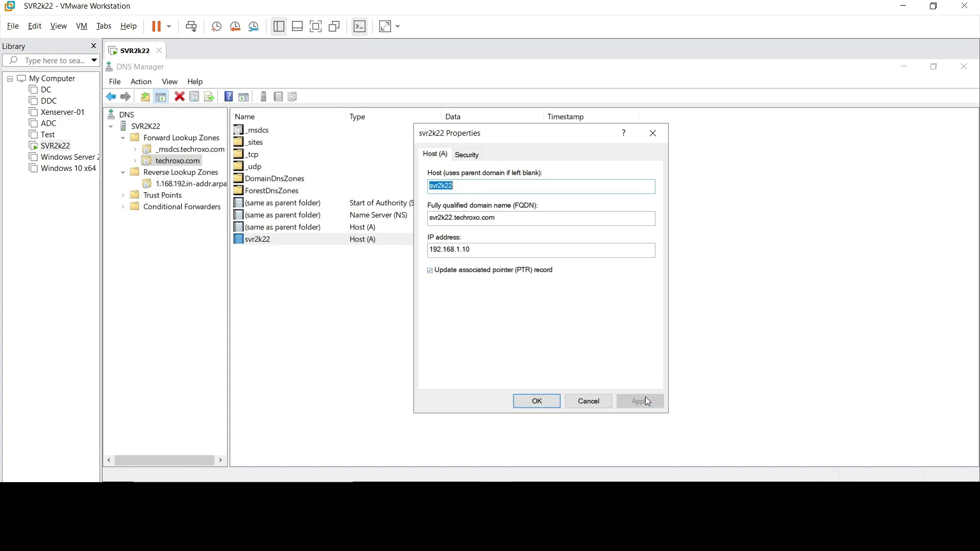
{"action": "left_click", "coordinate": [544, 406]}
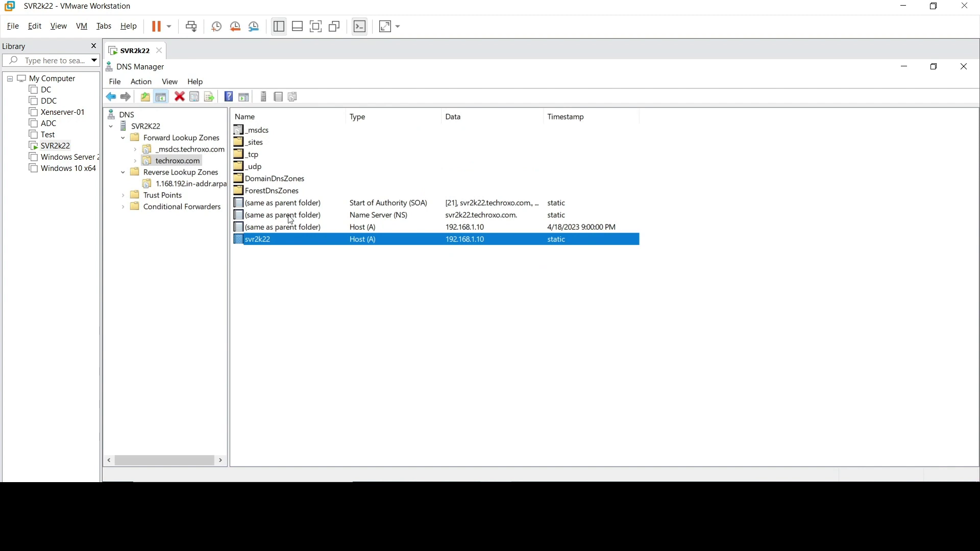
Refresh the 1.168.192.in-addr.arpa zone to reveal the 192.168.1.10 PTR record, then close DNS Manager.
{"action": "left_click", "coordinate": [207, 190]}
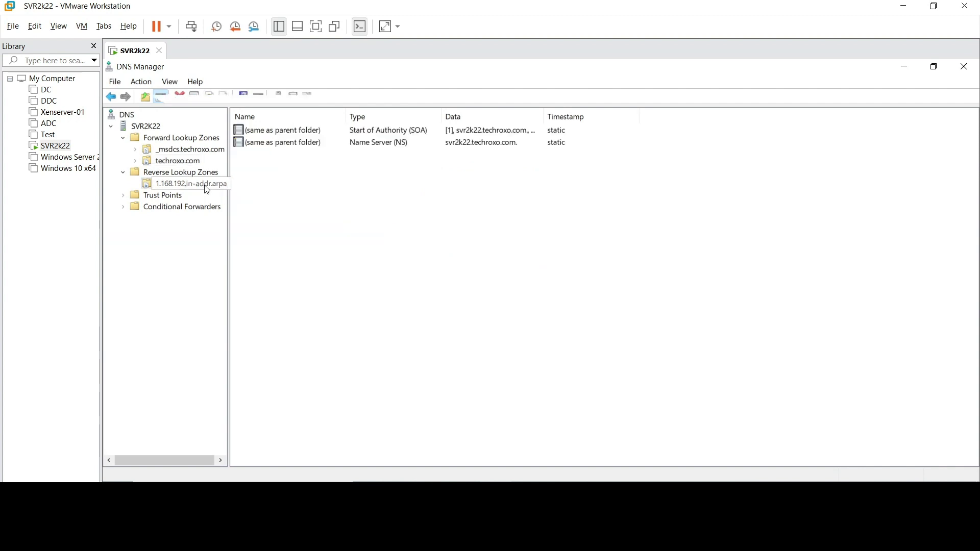
{"action": "right_click", "coordinate": [323, 224]}
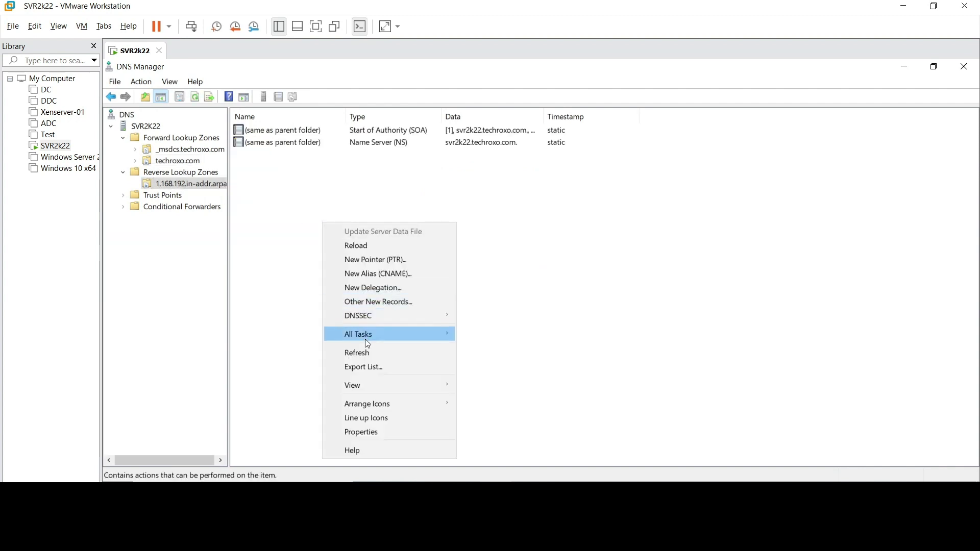
{"action": "left_click", "coordinate": [358, 353]}
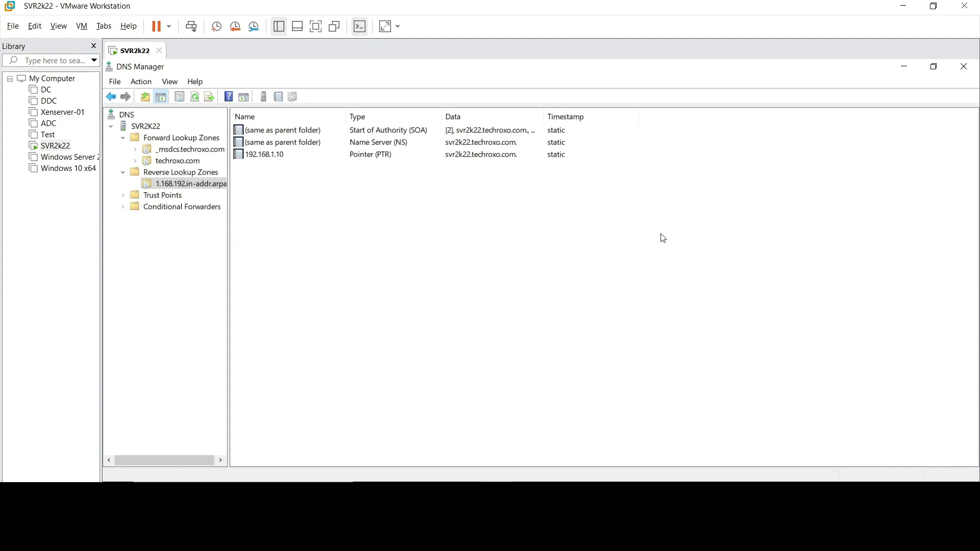
{"action": "left_click", "coordinate": [963, 66]}
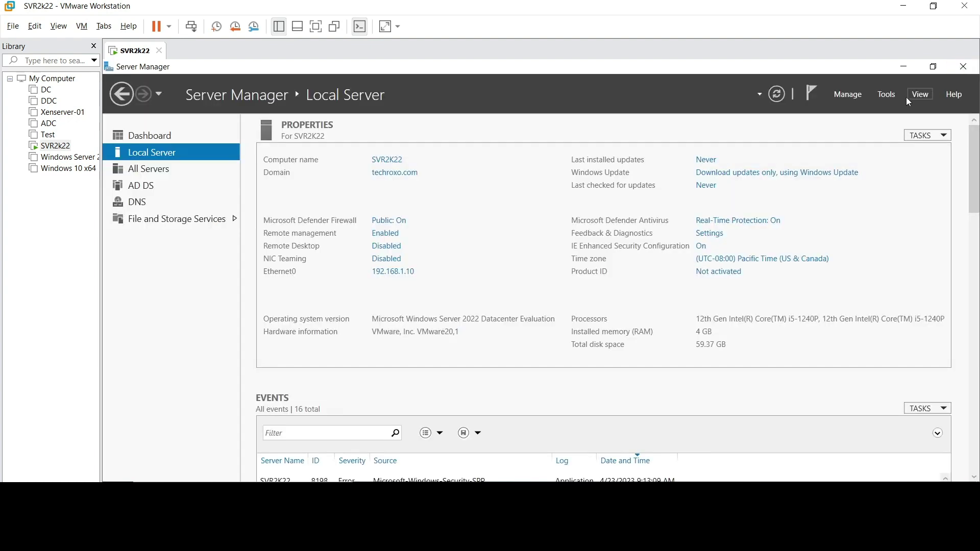
Open the Internet Protocol Version 4 properties of the Ethernet0 adapter.
{"action": "left_click", "coordinate": [398, 276]}
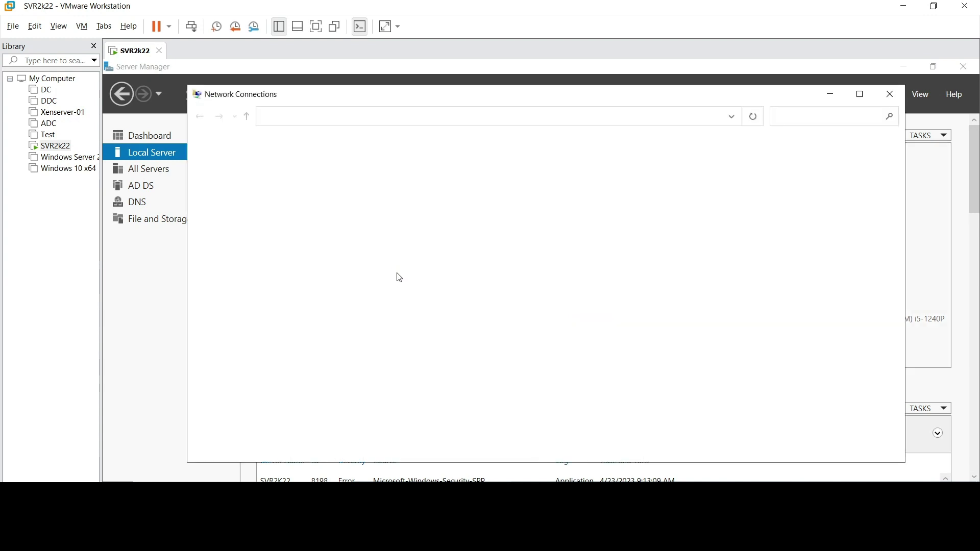
{"action": "left_click", "coordinate": [296, 176]}
{"action": "right_click", "coordinate": [293, 172]}
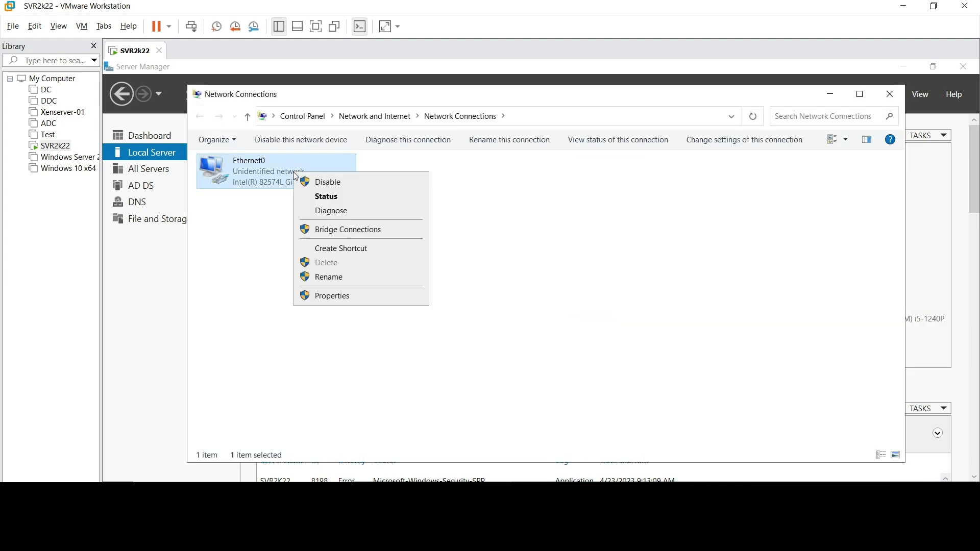
{"action": "left_click", "coordinate": [334, 297]}
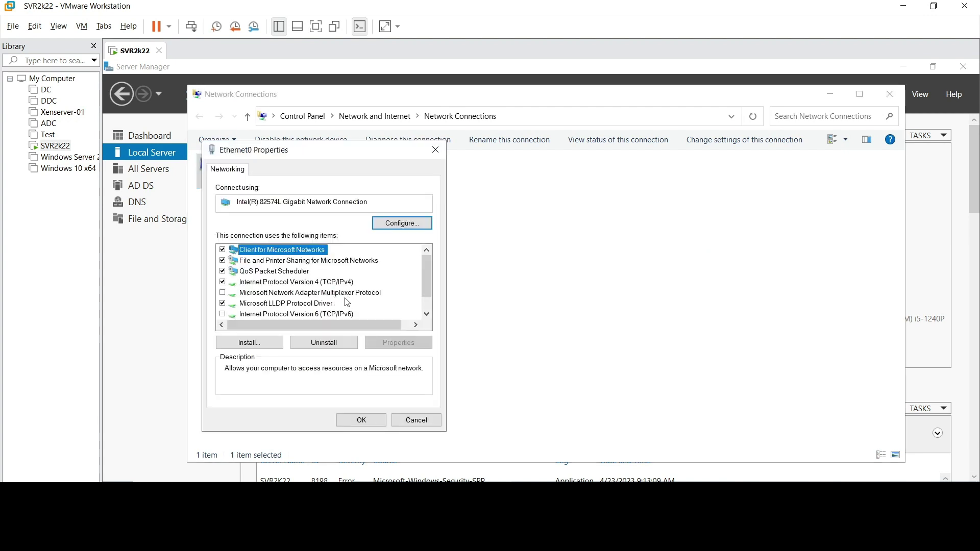
{"action": "left_click", "coordinate": [298, 282]}
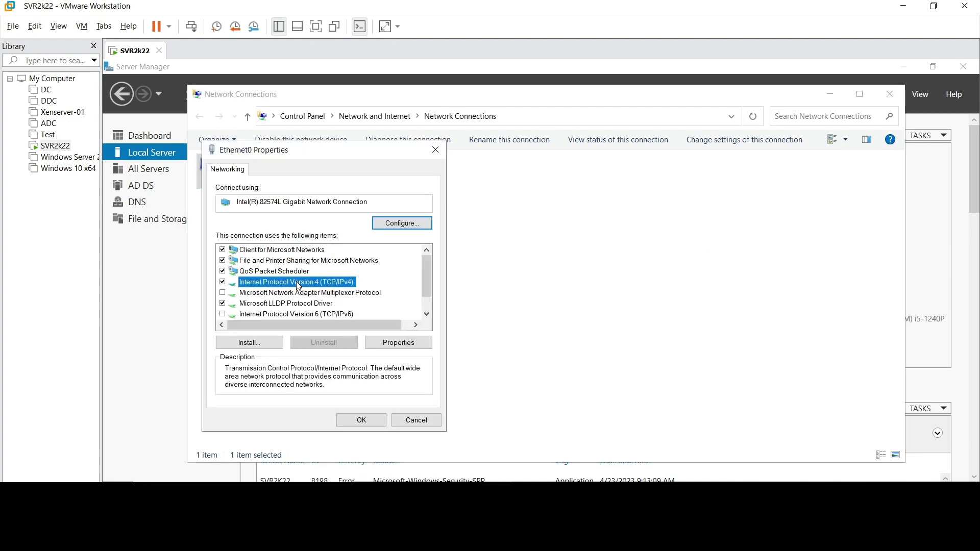
{"action": "left_click", "coordinate": [392, 343]}
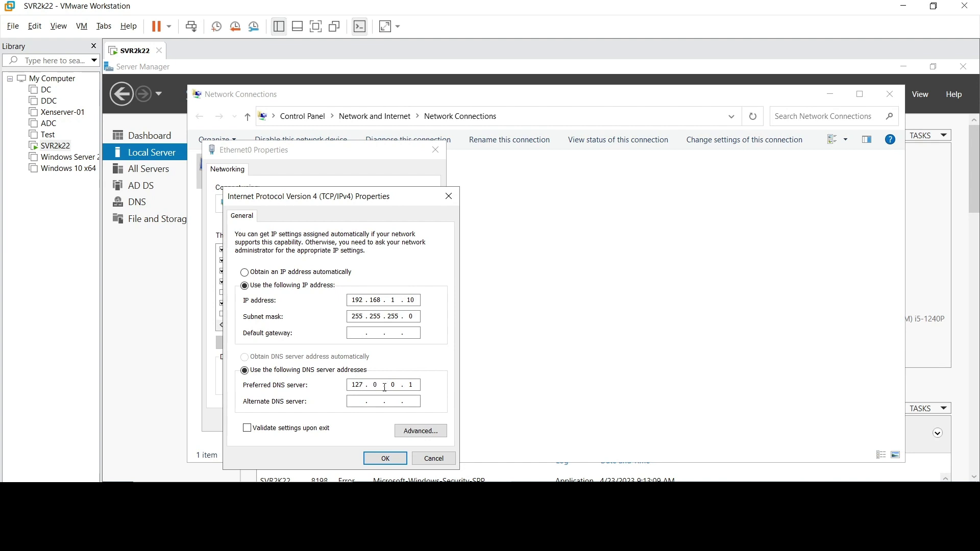
Set the preferred DNS server to 192.168.1.10, save, and close Network Connections.
{"action": "double_click", "coordinate": [358, 385]}
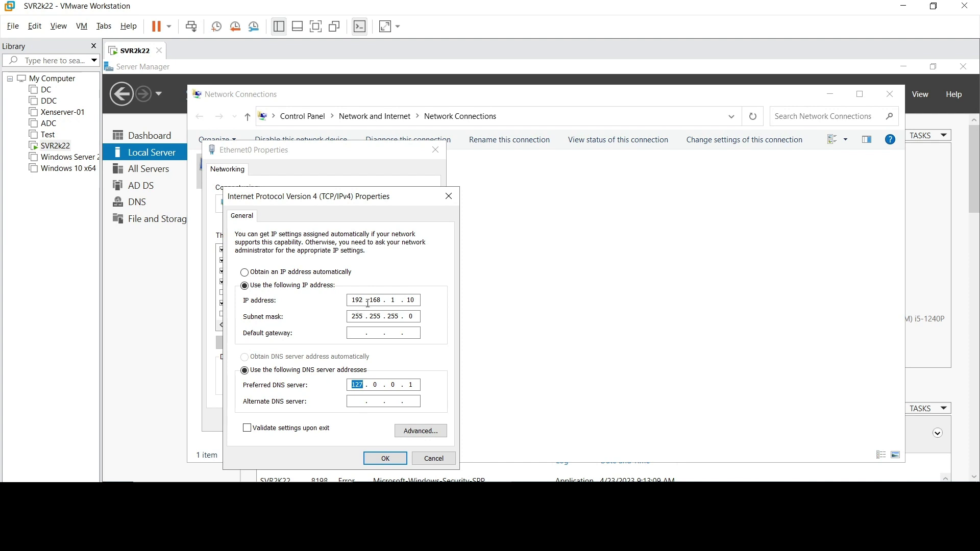
{"action": "type", "text": "195"}
{"action": "double_click", "coordinate": [358, 385]}
{"action": "type", "text": "192 . 168 . 1"}
{"action": "type", "text": "0"}
{"action": "left_click", "coordinate": [387, 459]}
{"action": "left_click", "coordinate": [372, 421]}
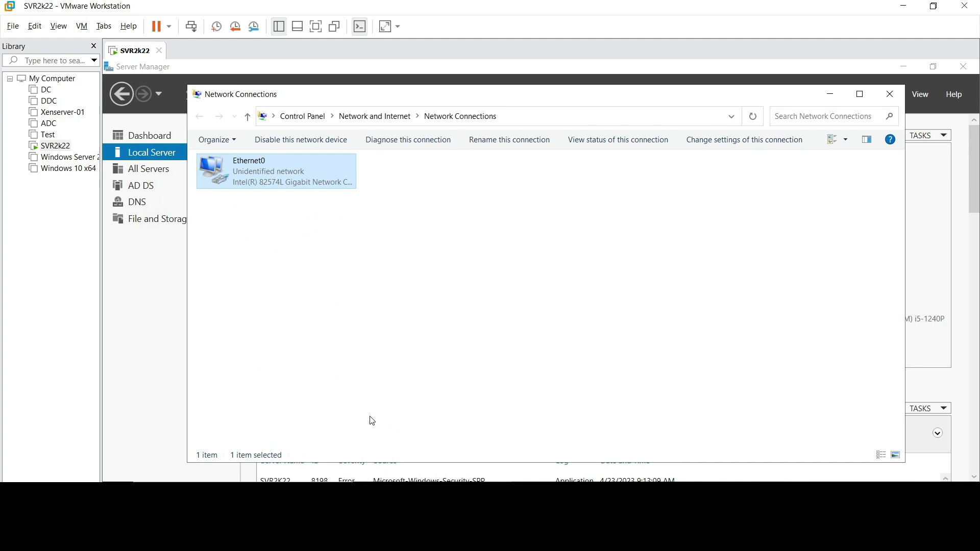
{"action": "left_click", "coordinate": [890, 97]}
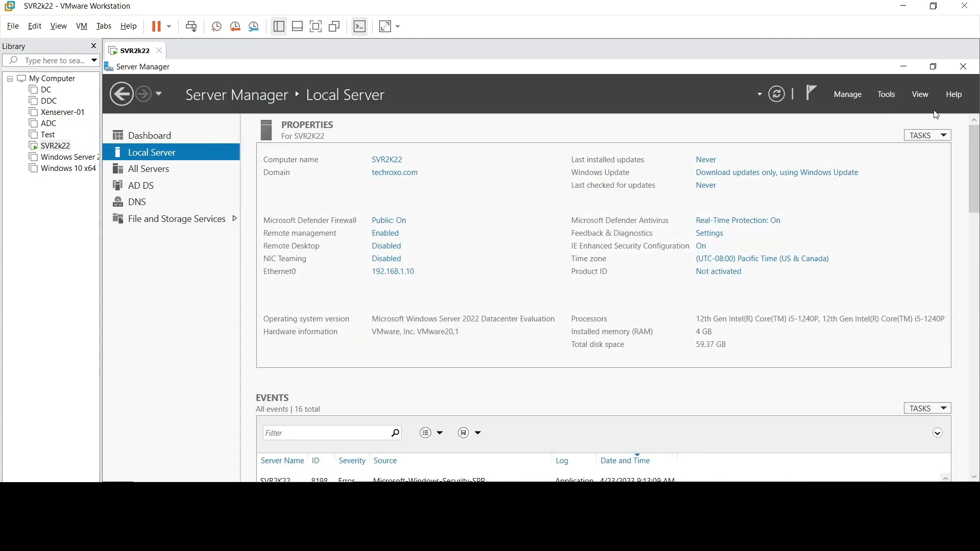
Start an nslookup session in Windows PowerShell launched from Server Manager Tools.
{"action": "left_click", "coordinate": [888, 94]}
{"action": "scroll", "coordinate": [847, 286], "scroll_direction": "down", "scroll_amount": 1}
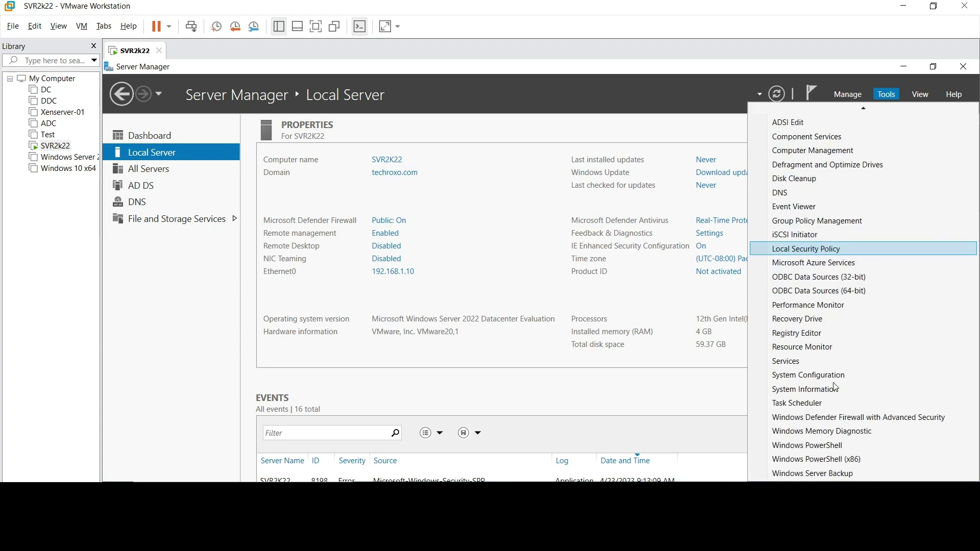
{"action": "left_click", "coordinate": [837, 448]}
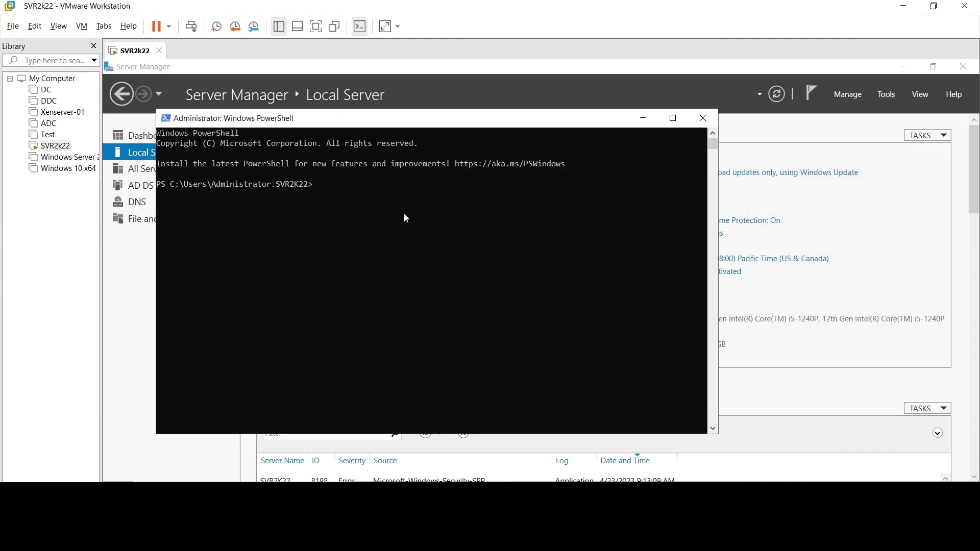
{"action": "type", "text": "nslookup"}
{"action": "key", "text": "Return"}
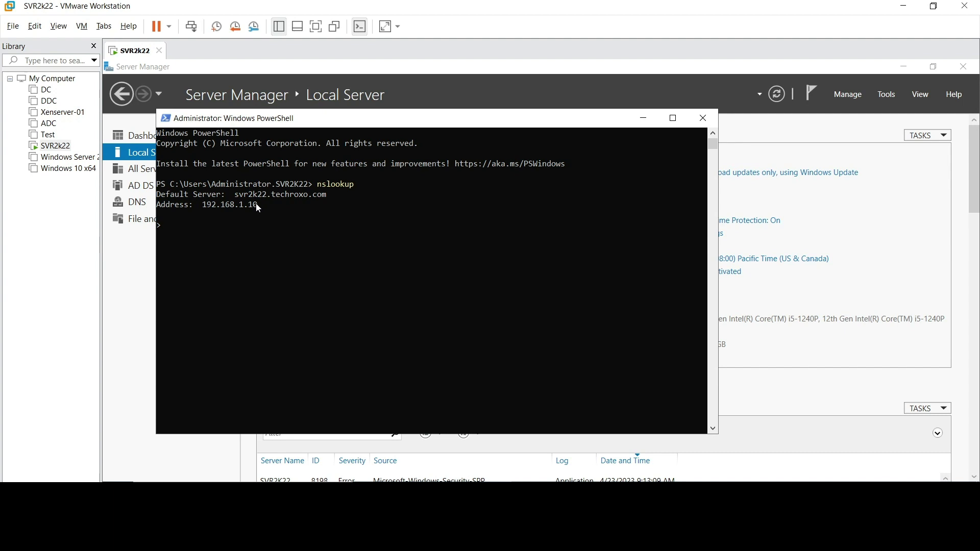
Query techroxo.com and 192.168.1.10 to confirm forward and reverse resolution.
{"action": "type", "text": "techroxo.com"}
{"action": "key", "text": "Return"}
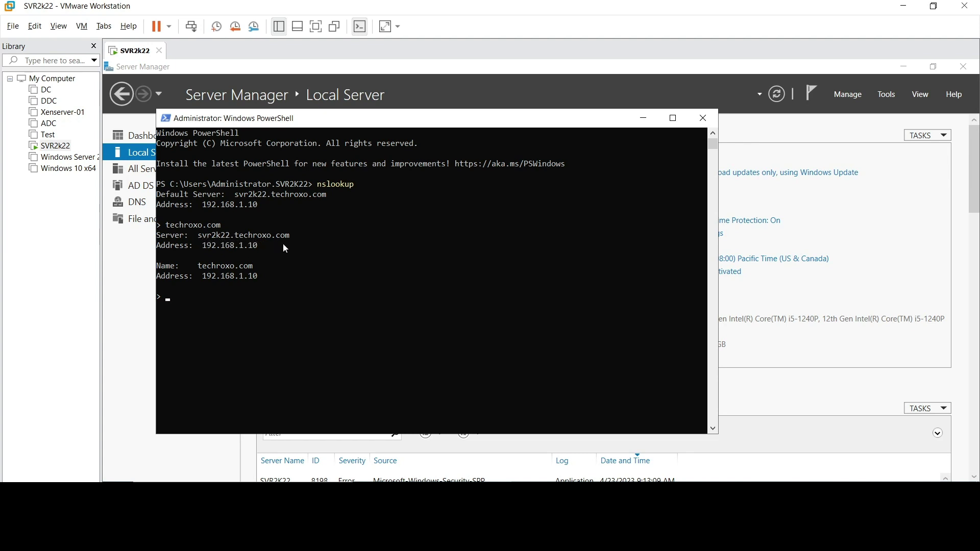
{"action": "type", "text": "192.168.1.10"}
{"action": "key", "text": "Return"}
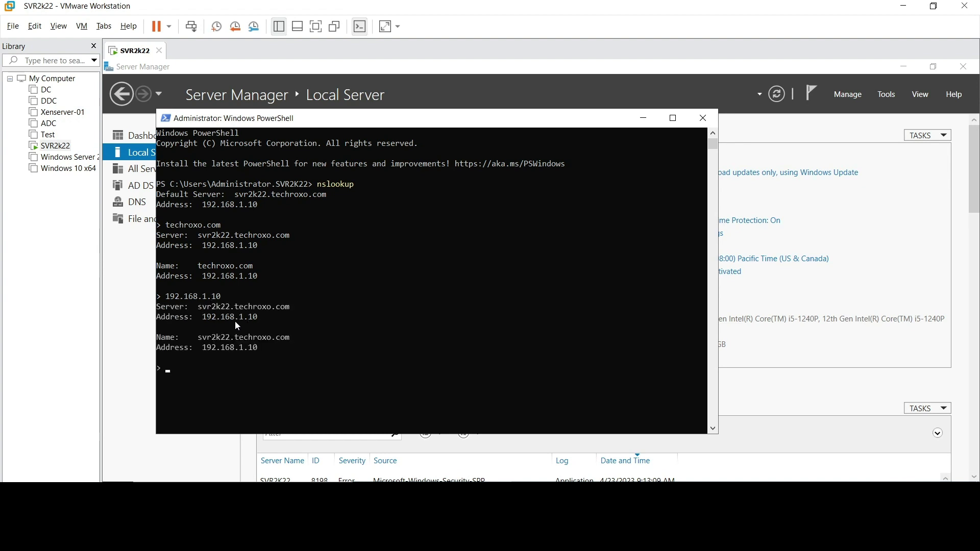